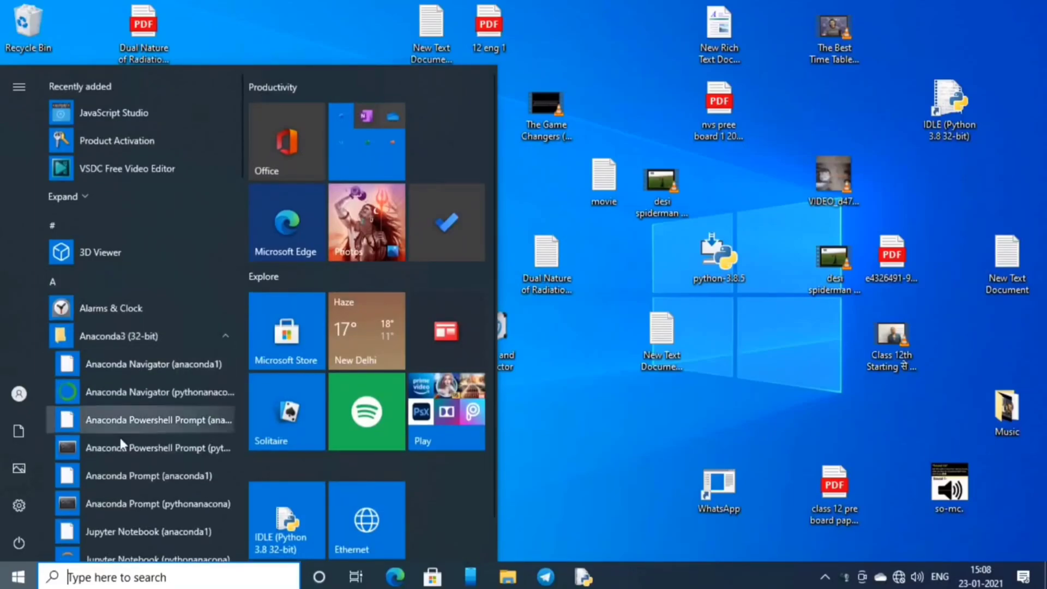
Launch the Anaconda PowerShell Prompt (pythonanacona) as administrator from the Start menu
right_click(118, 448)
mouse_move(209, 308)
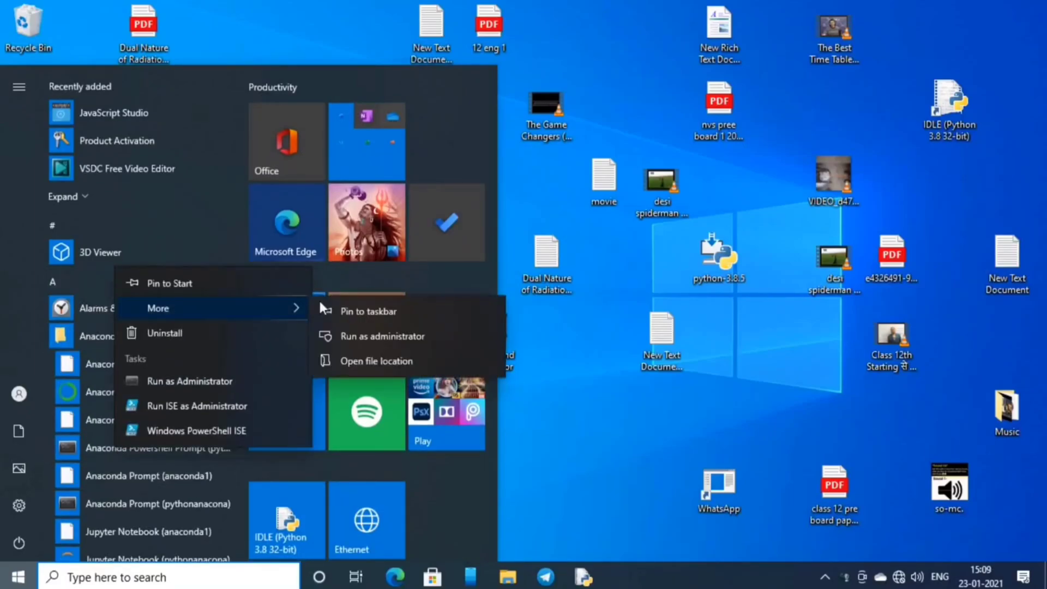
click(383, 336)
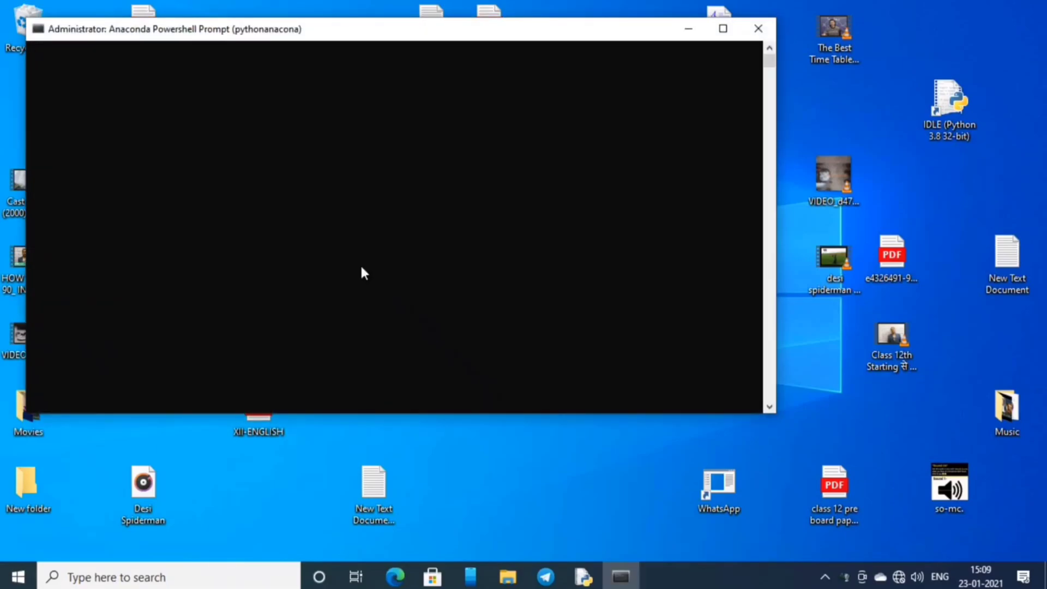
text(pip do)
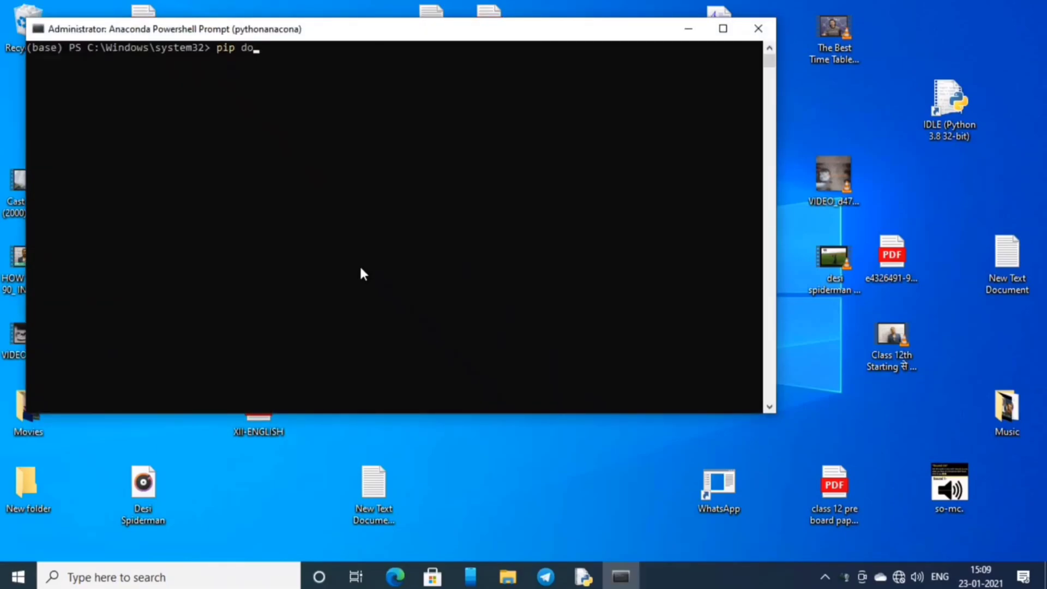
text(wnload)
text( youtu)
text(be-dl)
Run 'pip download youtube-dl', which fails with connection errors and no matching distribution
key(Return)
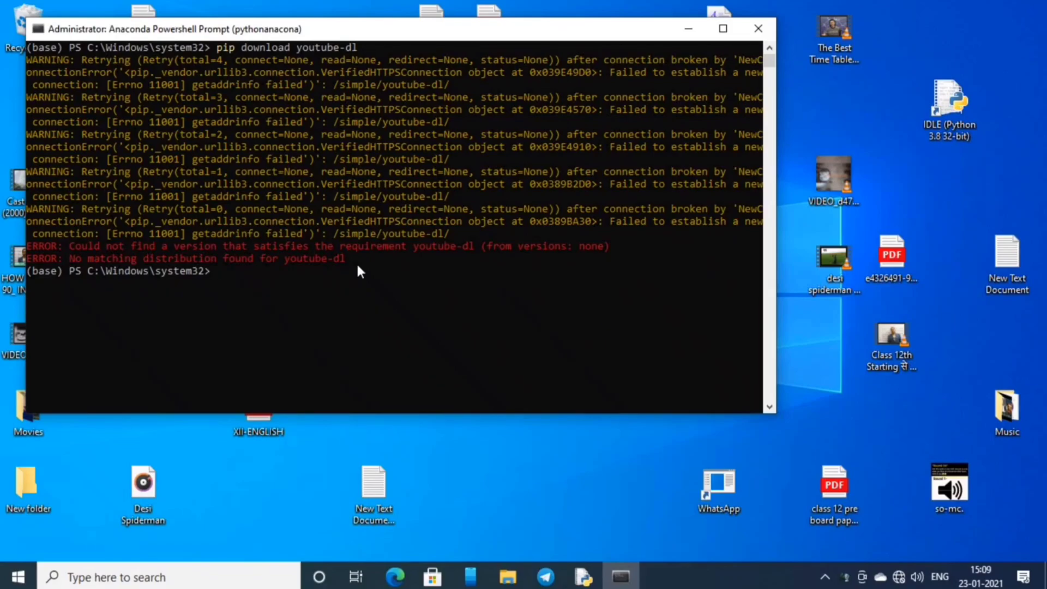
text(pip download)
text( youtube-dl)
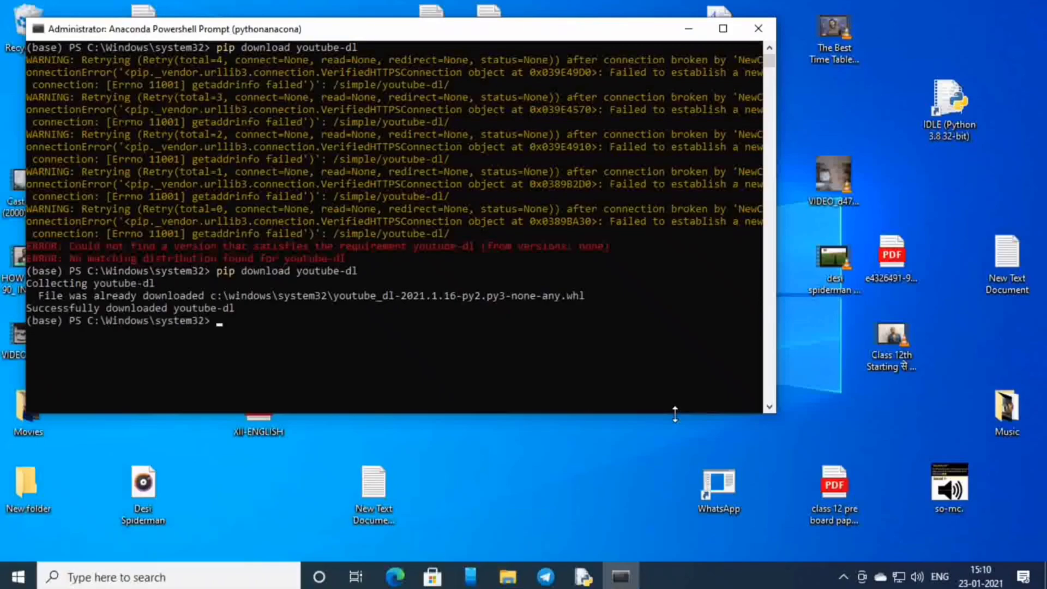
text(pip insta)
text(ll youtube-)
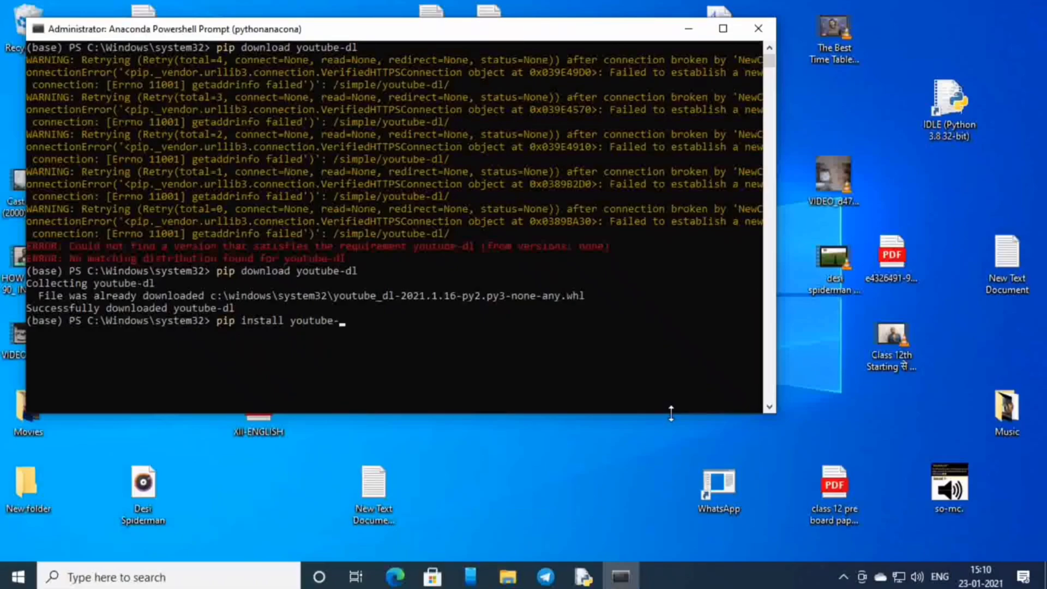
text(dl)
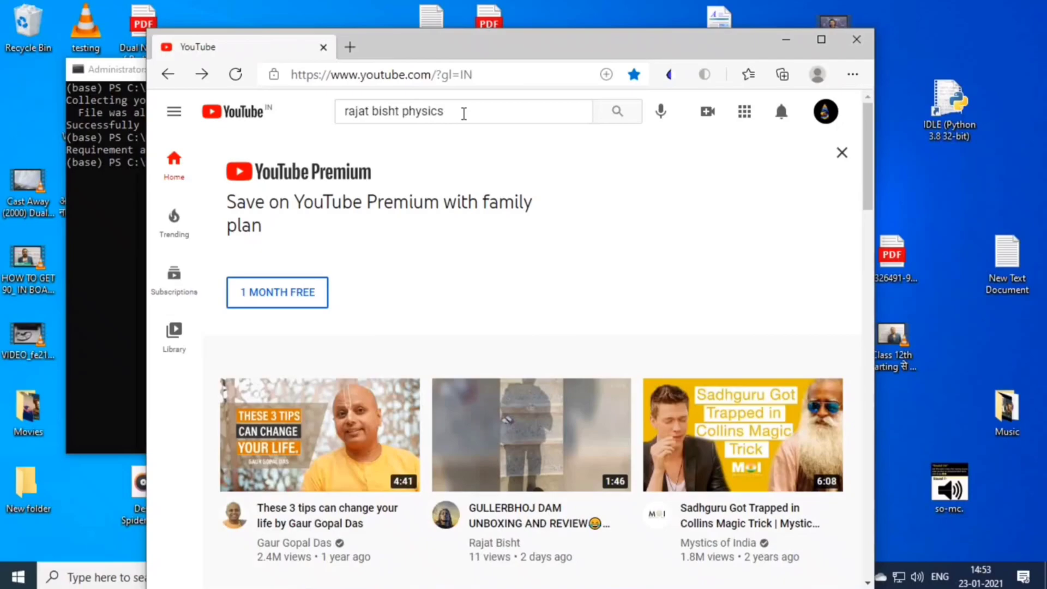
Search YouTube for 'rajat bisht physics'
click(463, 112)
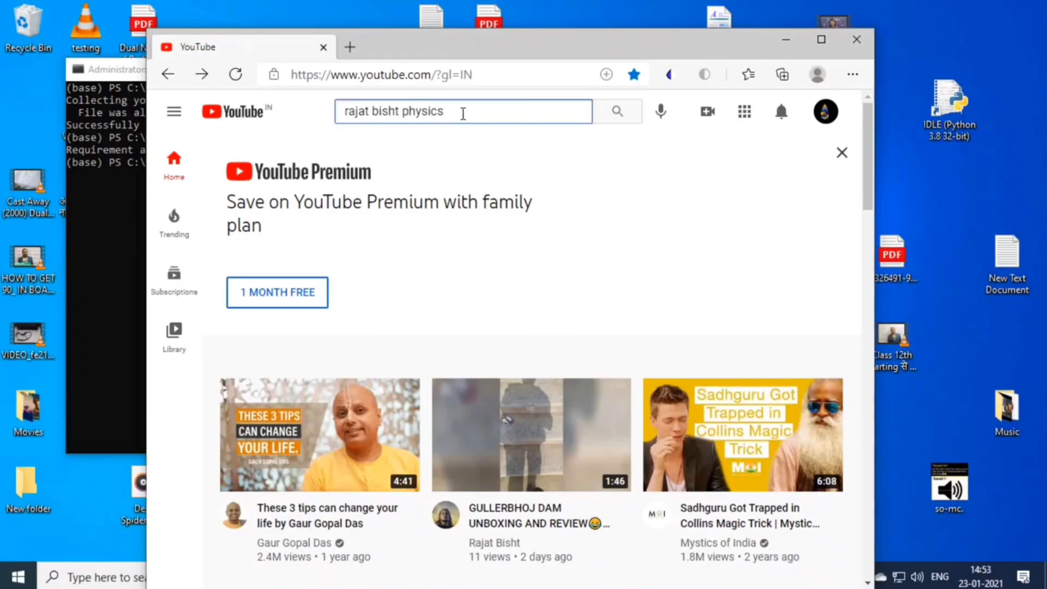
drag(445, 111, 339, 113)
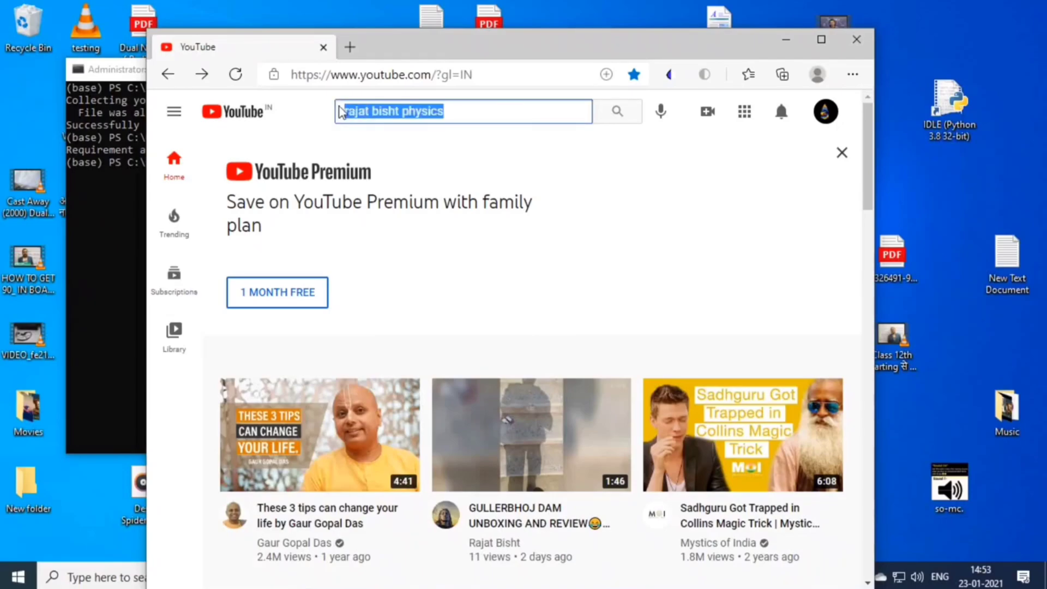
click(617, 112)
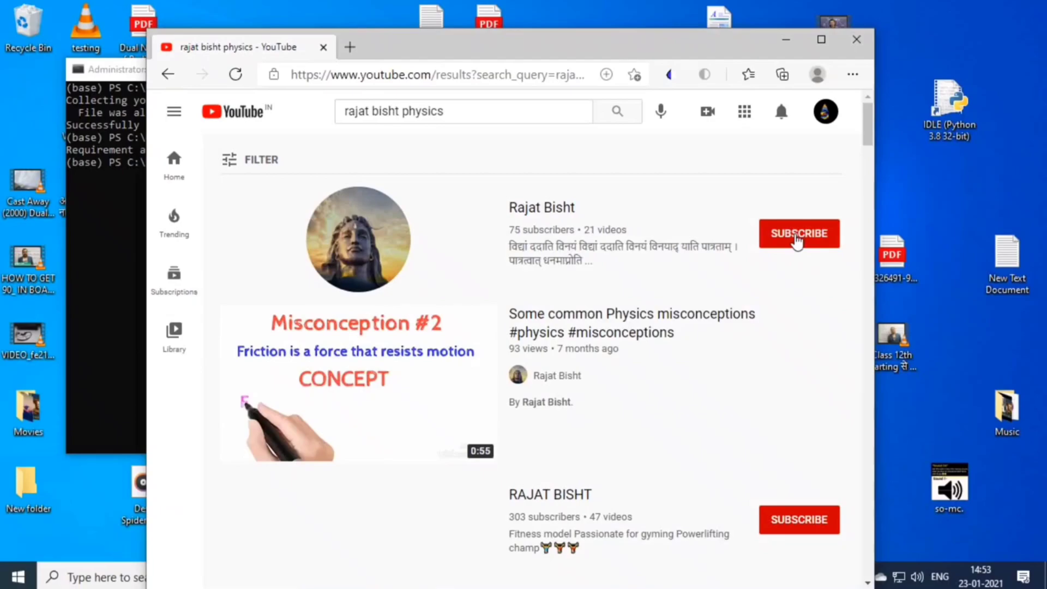
Subscribe to the Rajat Bisht channel with all notifications, then select the search text
click(798, 234)
click(826, 234)
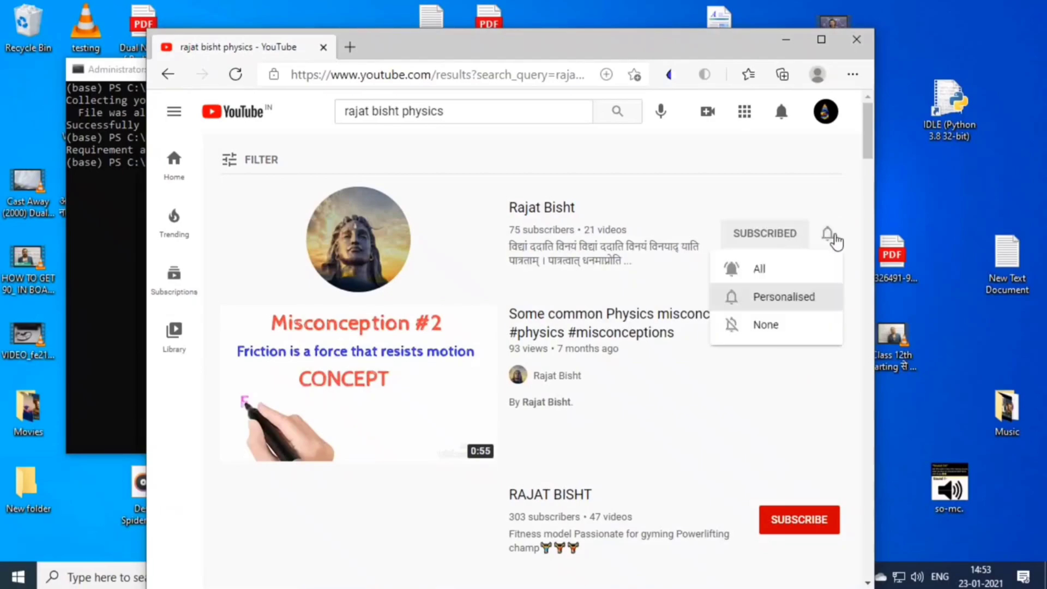
click(751, 270)
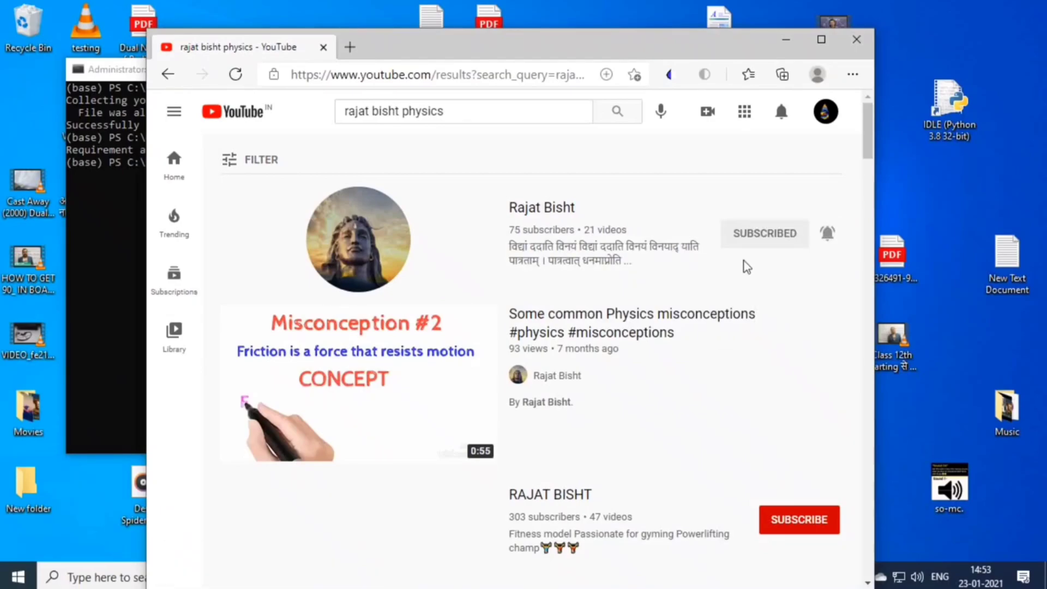
drag(445, 111, 316, 118)
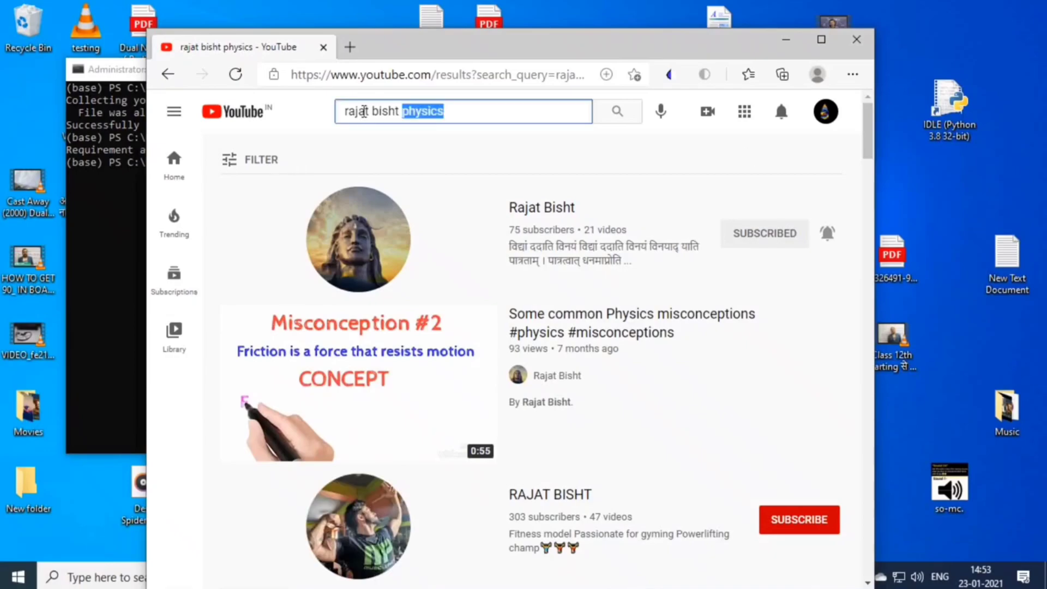
text(ald)
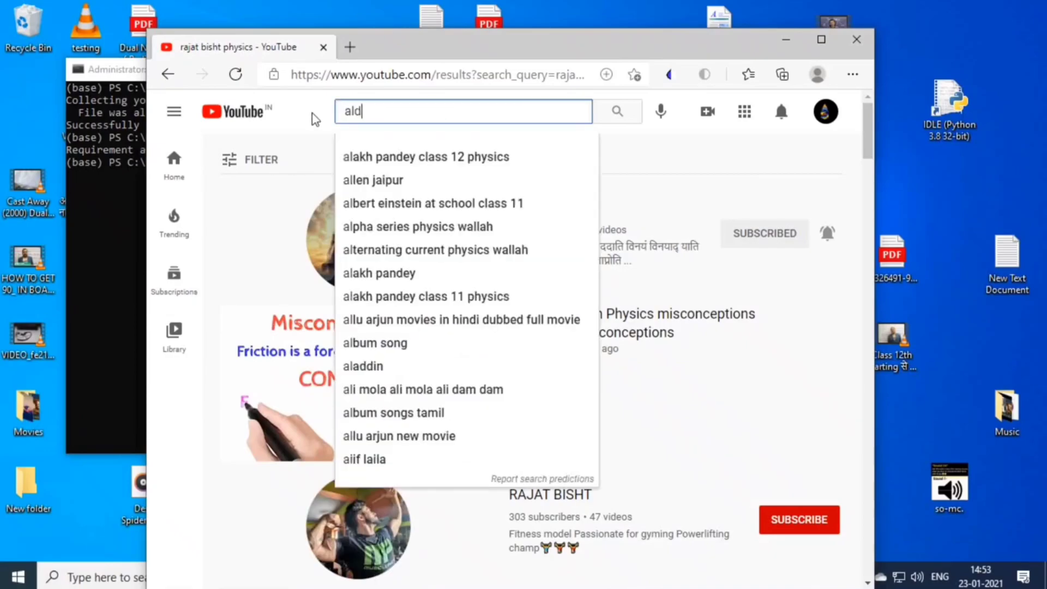
text(ehydes and ketones)
Play 'Aldehydes & Ketones 05: Preparation Of Ketones' from the Physics Wallah playlist, skipping the ad
key(Return)
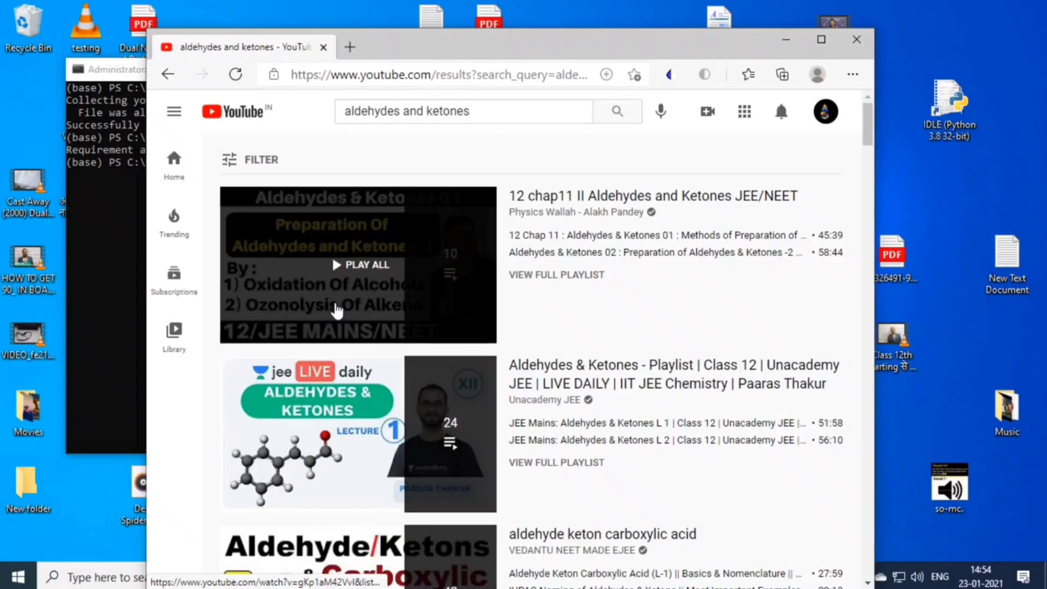
click(446, 344)
scroll(446, 344, down, 3)
scroll(446, 409, down, 2)
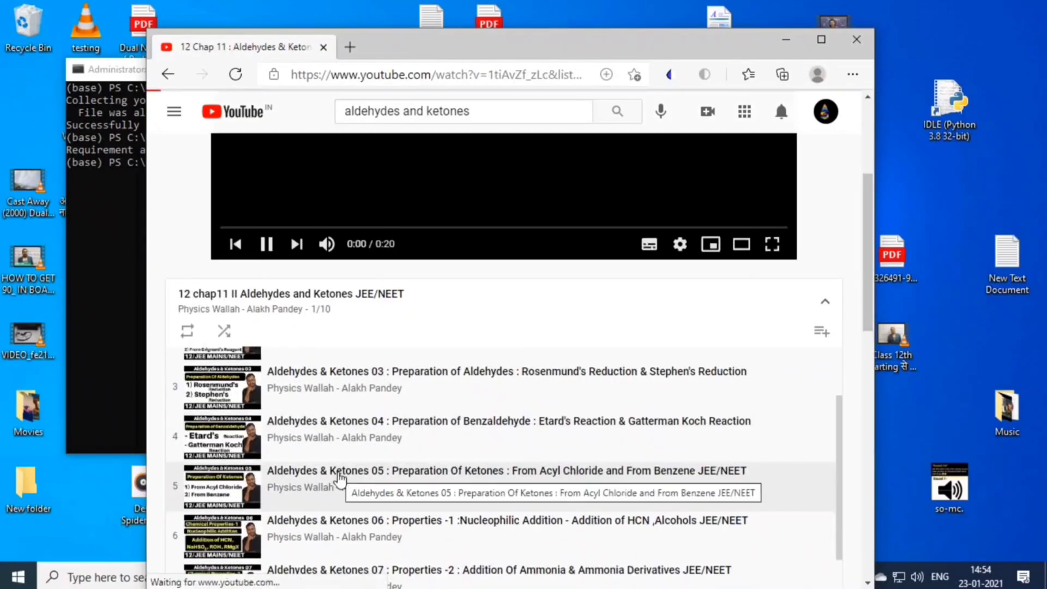
click(353, 478)
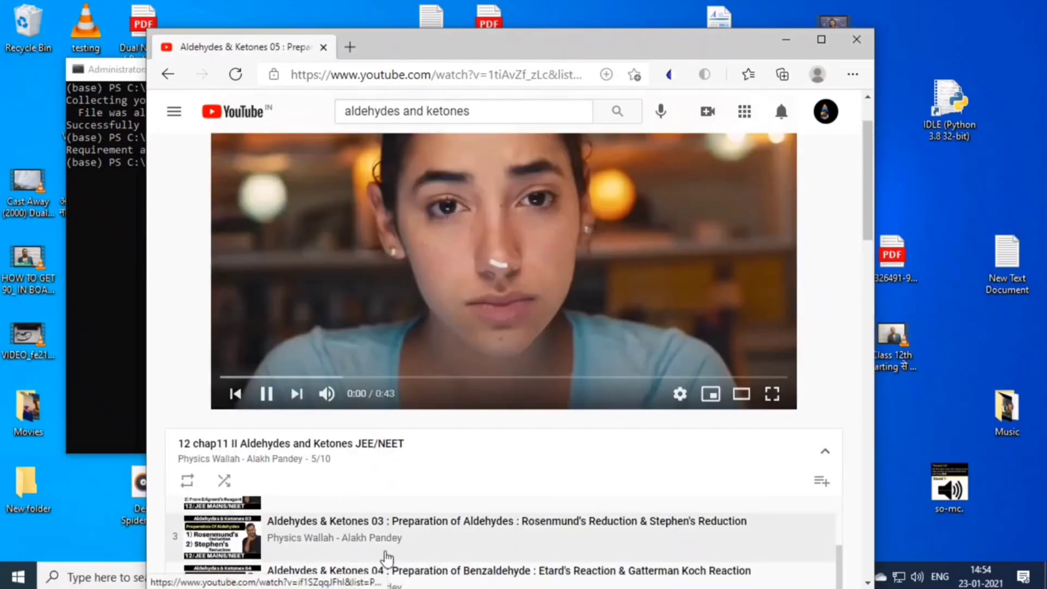
scroll(279, 412, down, 3)
scroll(246, 409, down, 3)
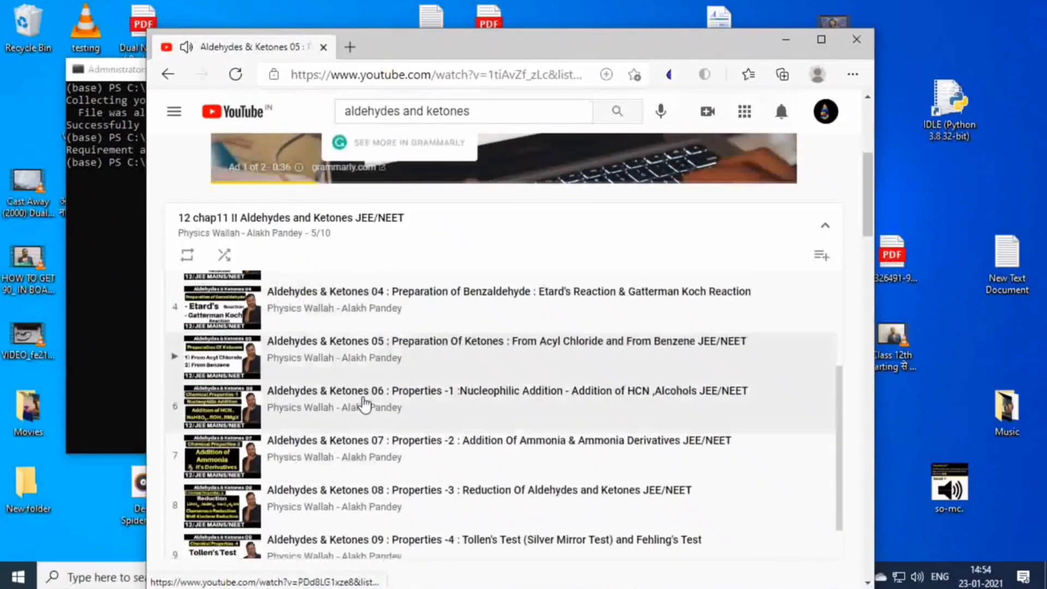
scroll(368, 368, up, 3)
scroll(491, 328, up, 3)
click(743, 334)
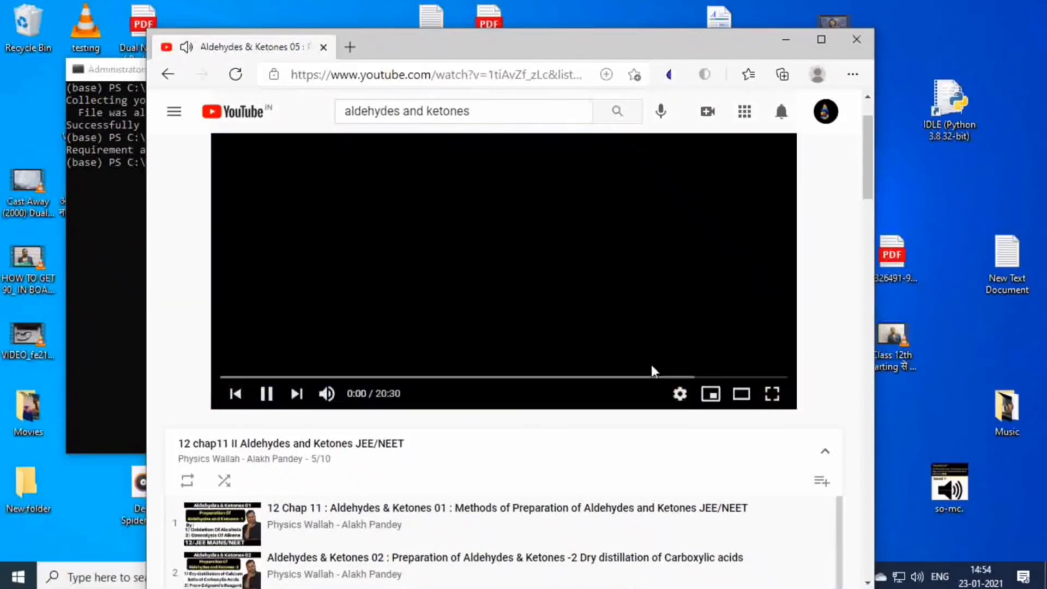
click(825, 451)
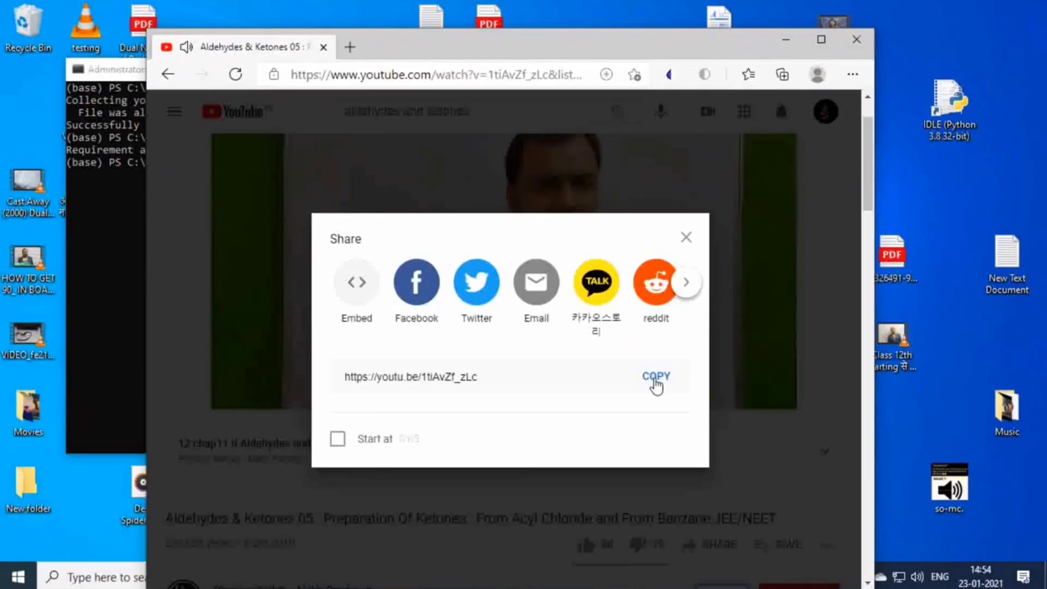
Copy the lecture's short share link and close the Share dialog
click(657, 378)
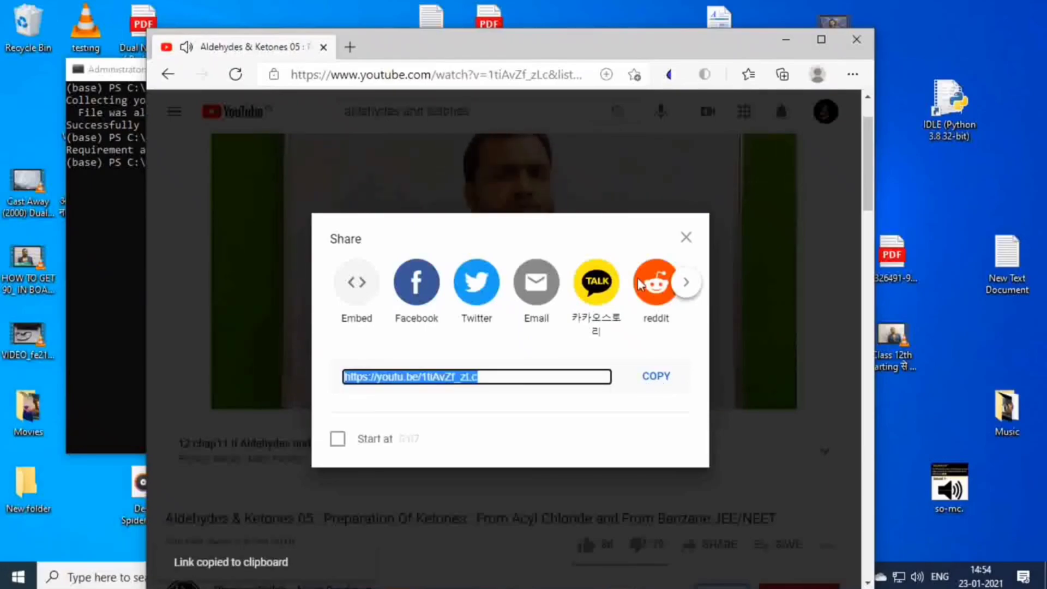
click(686, 237)
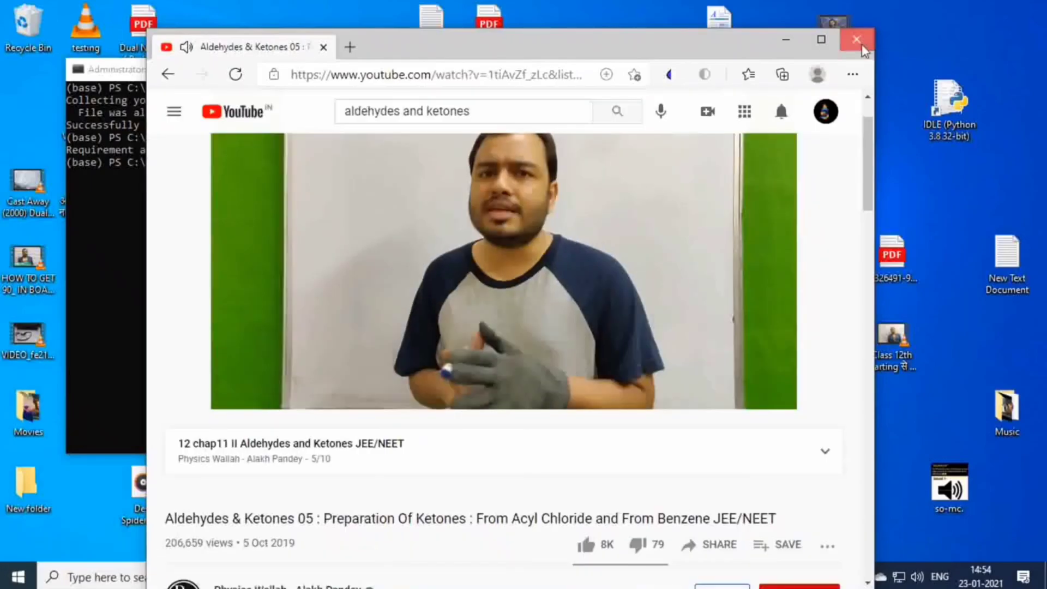
In the terminal, try youtube-dl downloads of the link with formats 480p and 360p
key(alt+Tab)
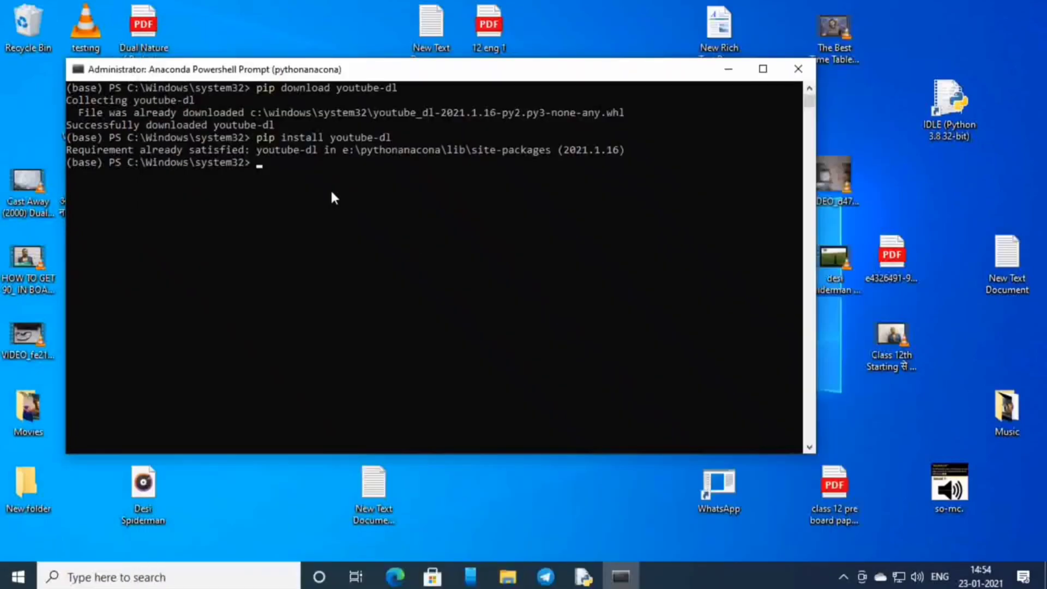
click(286, 164)
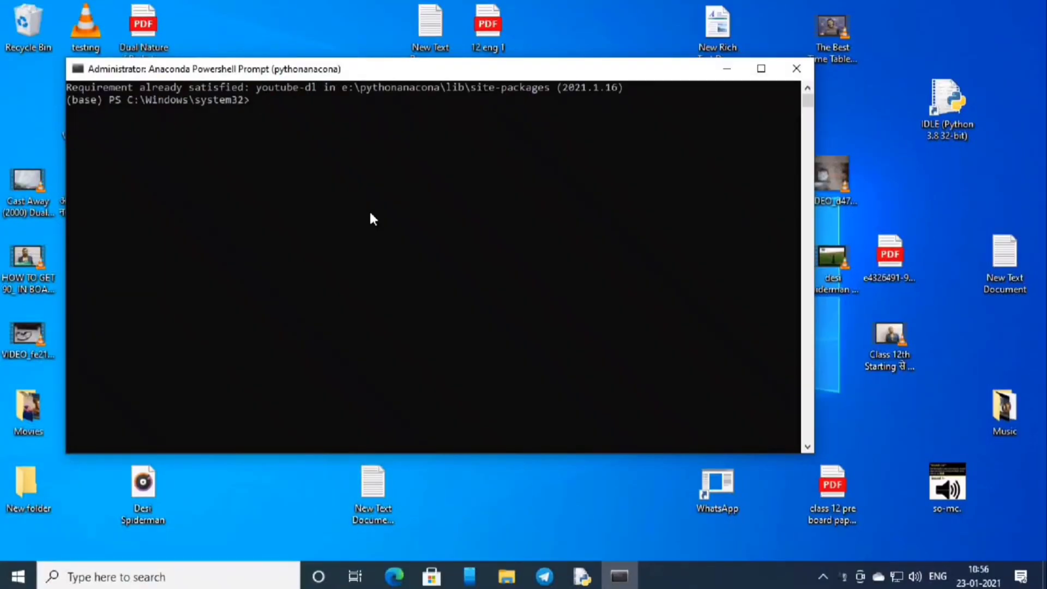
text(youtube-dl )
text(https://youtu.be/1tiAvZf_zLc -f480p)
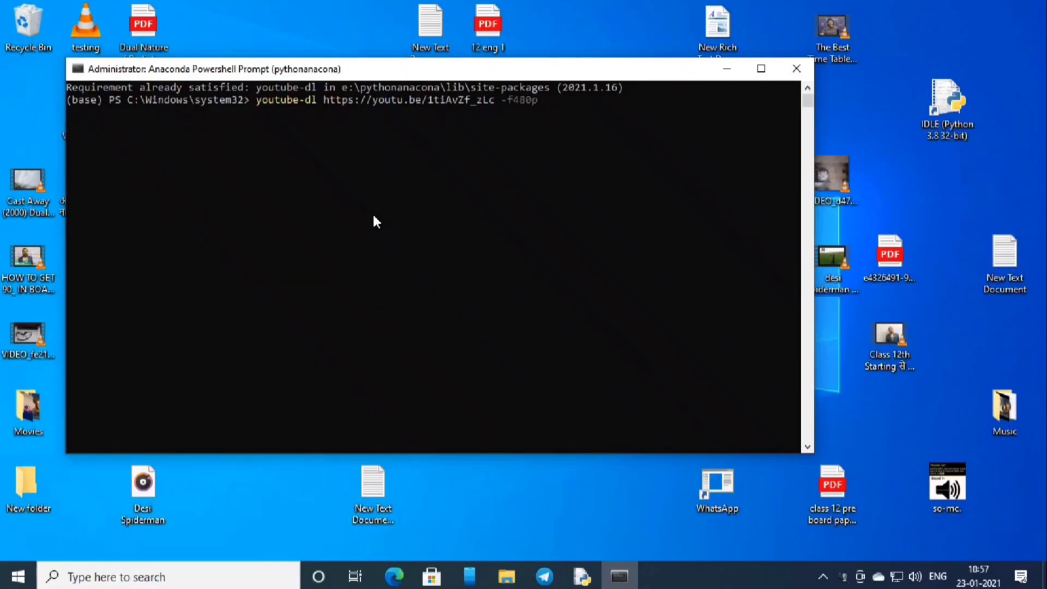
key(Return)
text(youtube)
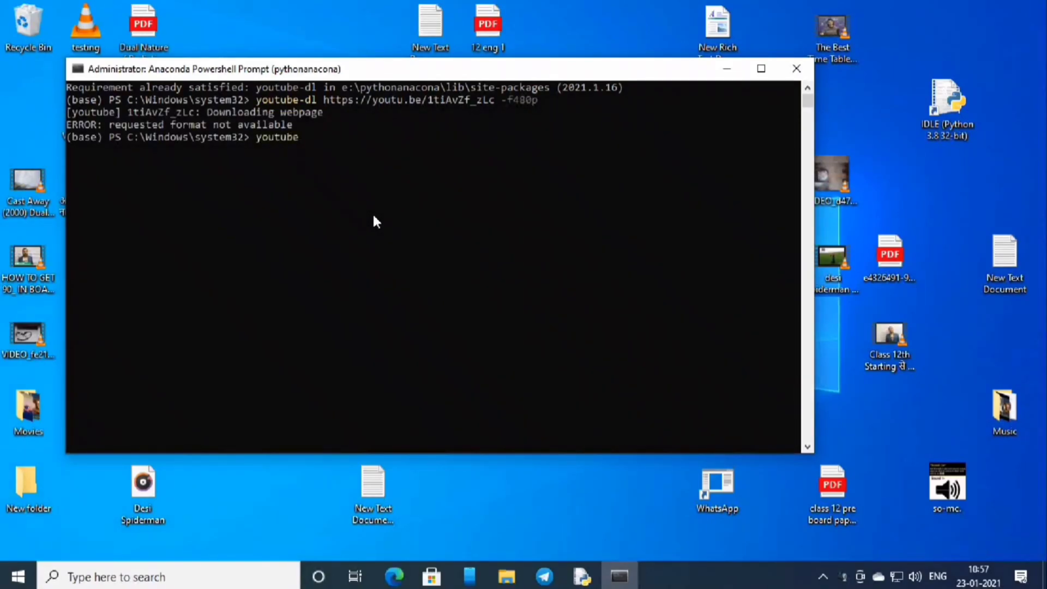
text(-dl https://youtu.be/1tiAvZf_zLc -)
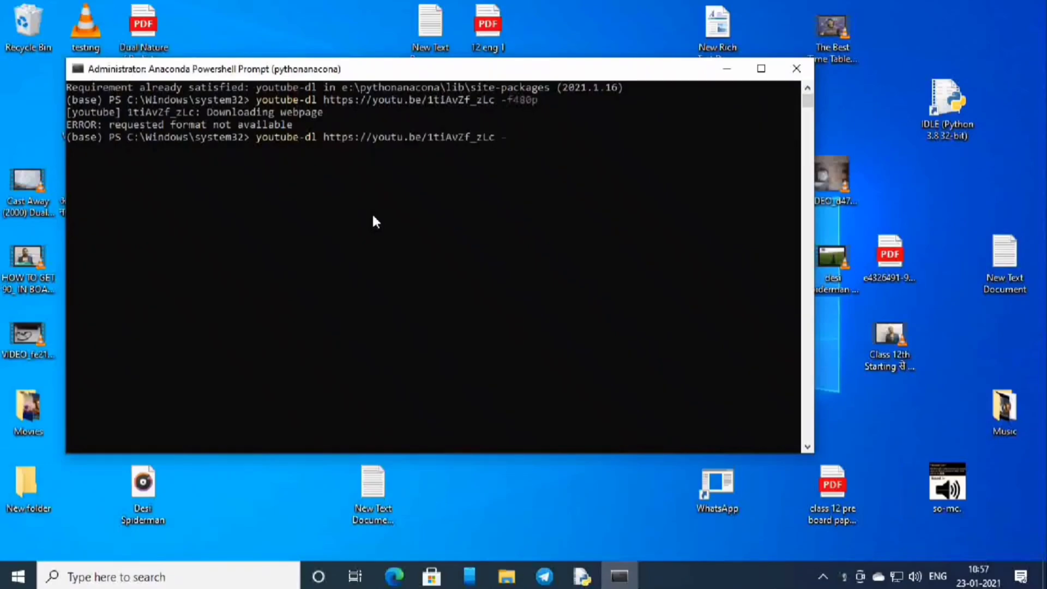
text(f360p)
key(Return)
text(pip)
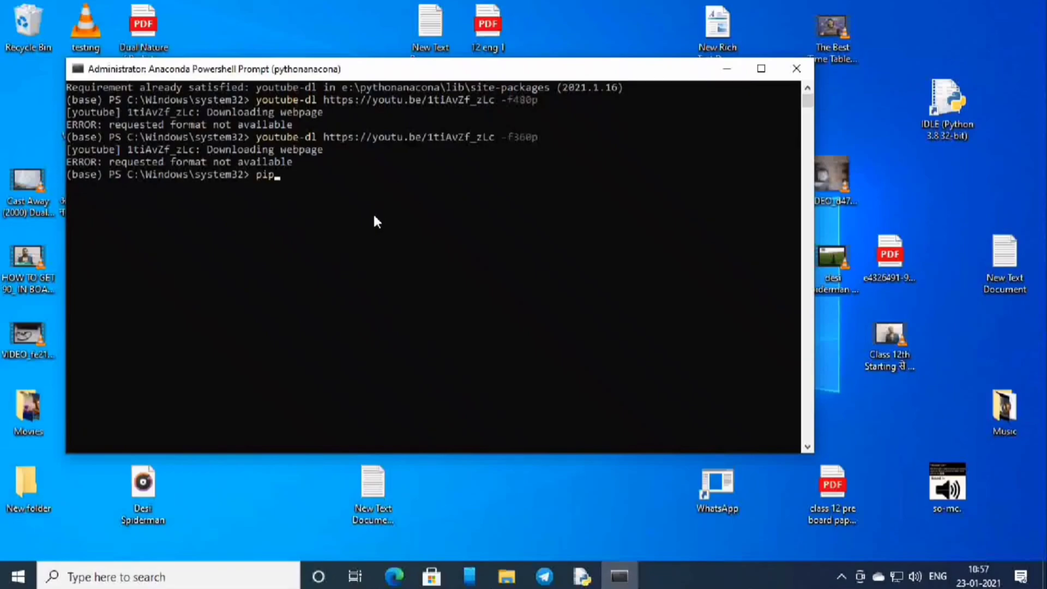
Retry the download with formats 720p and 480, both reported unavailable
key(BackSpace)
key(BackSpace)
key(BackSpace)
key(Up)
key(BackSpace)
key(BackSpace)
key(BackSpace)
text(6)
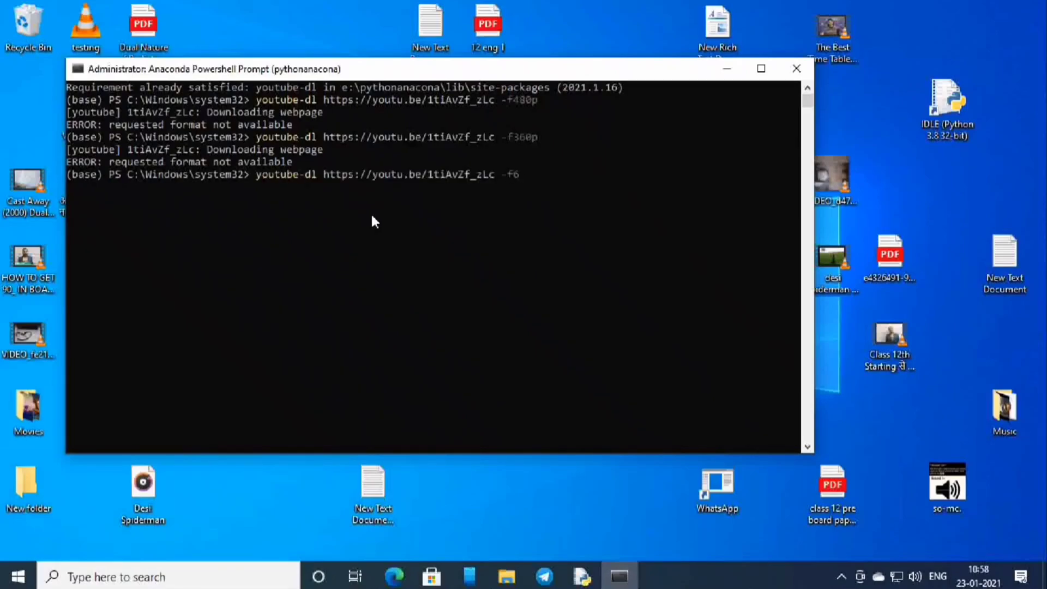
text(40)
key(BackSpace)
key(BackSpace)
key(BackSpace)
text(720p)
key(Return)
key(Up)
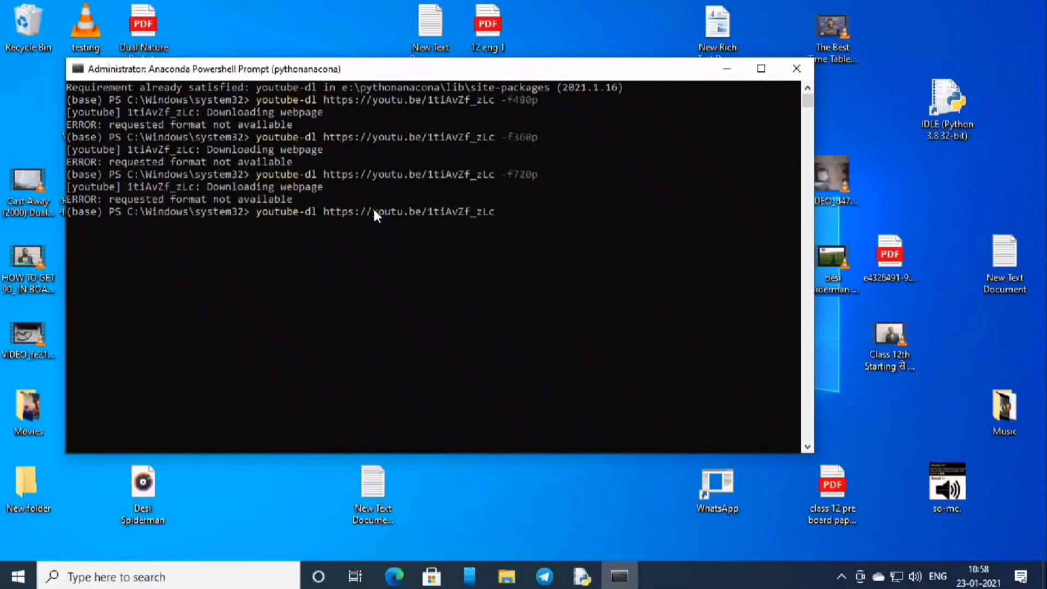
key(BackSpace)
key(BackSpace)
key(BackSpace)
text(480)
key(Return)
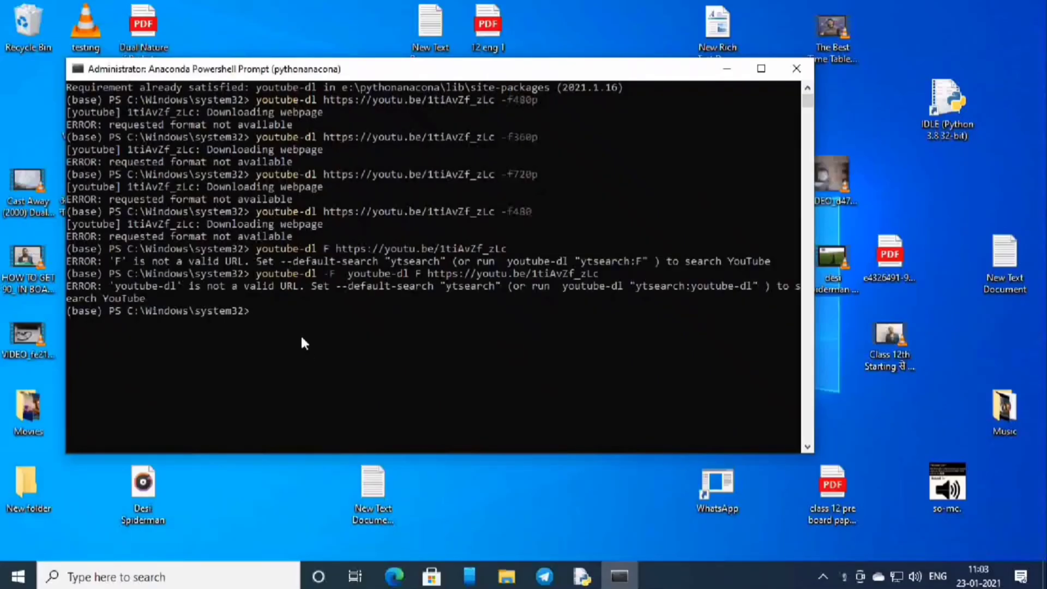
text(youtube)
text(-dl -F)
Run youtube-dl -F on the copied lecture link to list its formats
drag(336, 249, 506, 248)
right_click(479, 245)
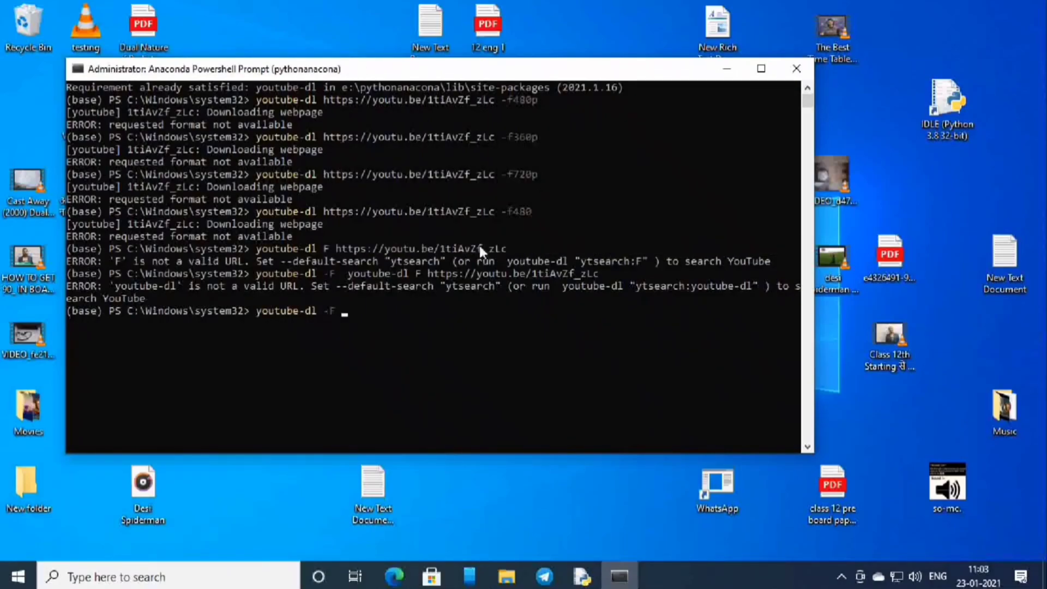
right_click(377, 311)
key(Return)
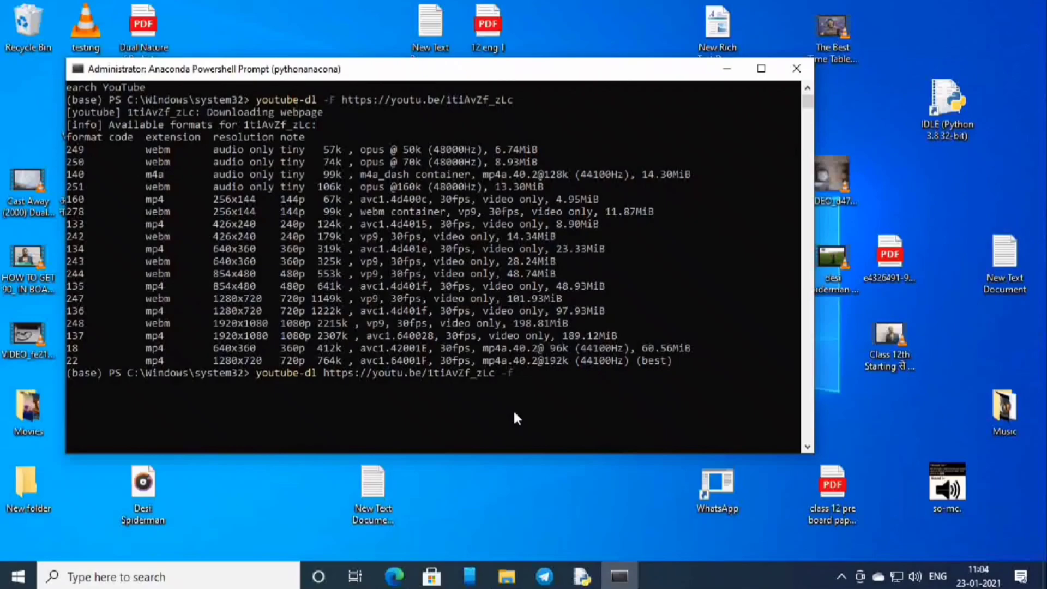
text(135)
Download the lecture with youtube-dl -f135, then select the C:\Windows\system32 save path
key(Return)
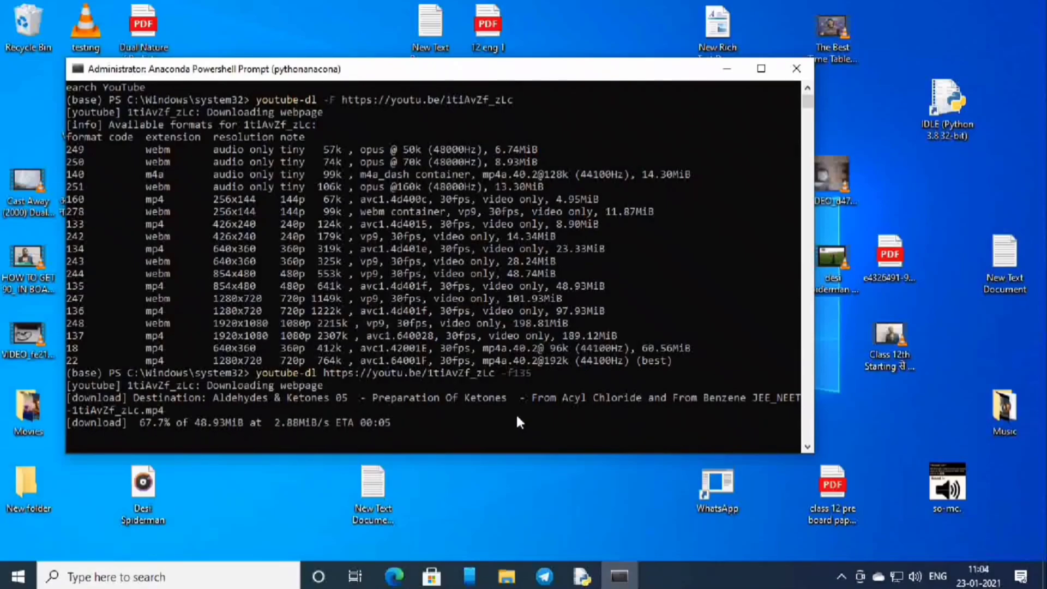
scroll(299, 390, down, 1)
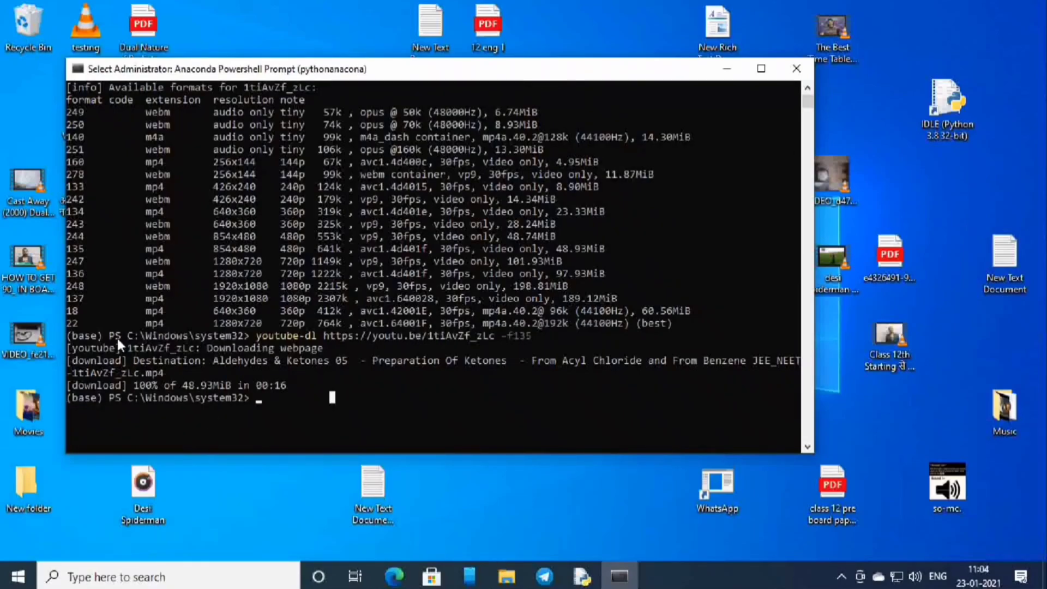
drag(126, 335, 247, 337)
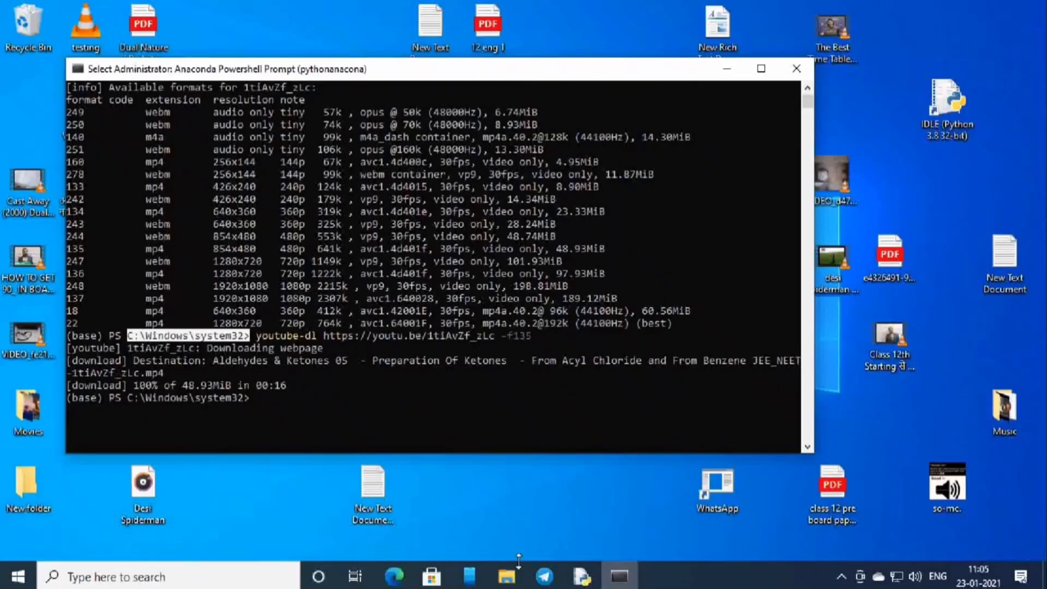
Browse File Explorer to C:\Windows\System32 and search it for '.mp4'
click(507, 576)
click(240, 295)
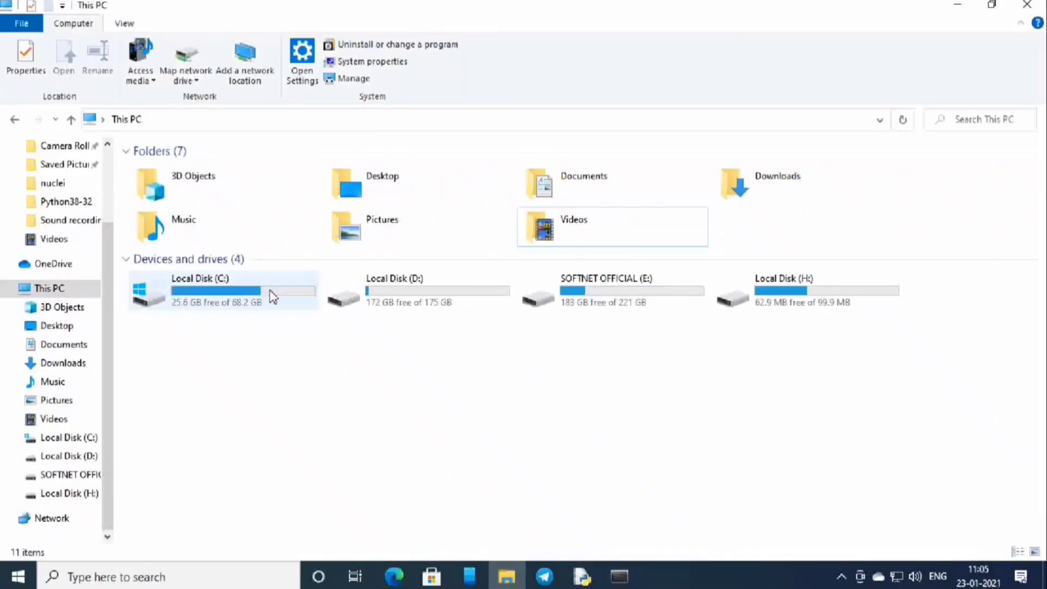
double_click(240, 294)
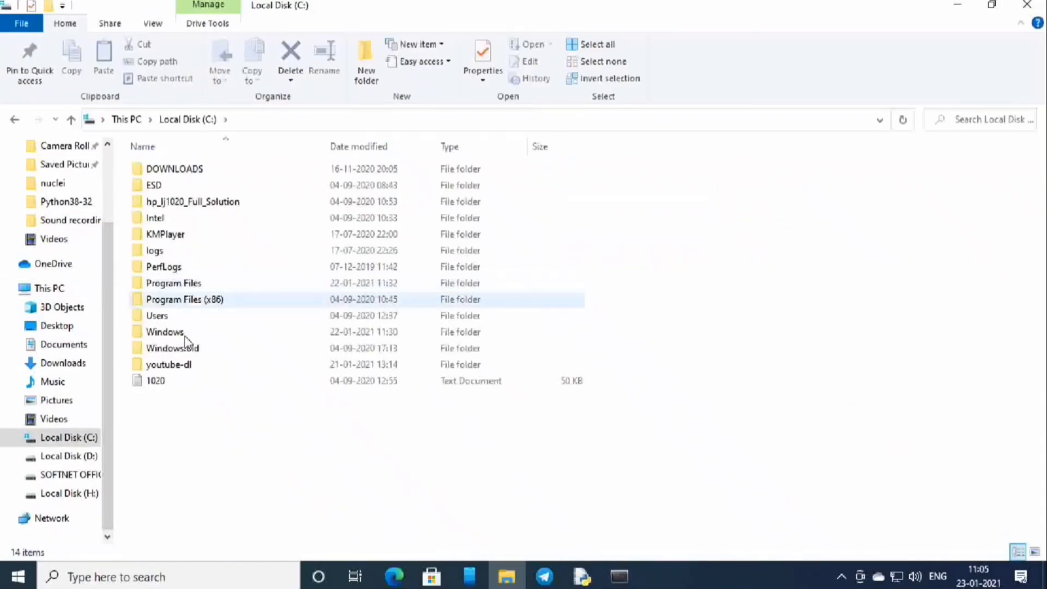
double_click(164, 331)
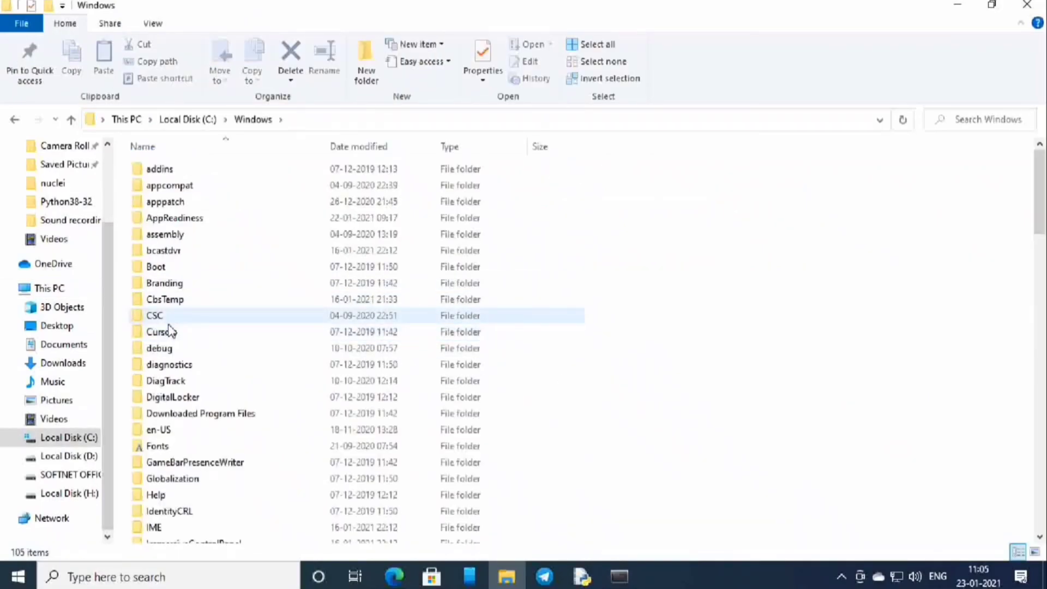
scroll(172, 327, down, 10)
scroll(172, 328, down, 8)
scroll(173, 327, down, 5)
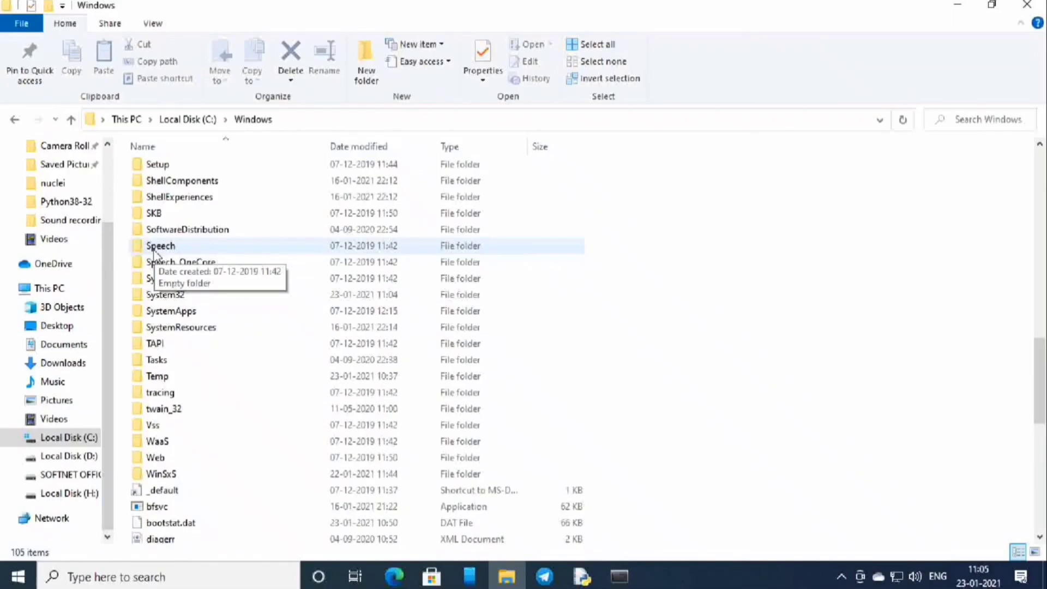
double_click(170, 297)
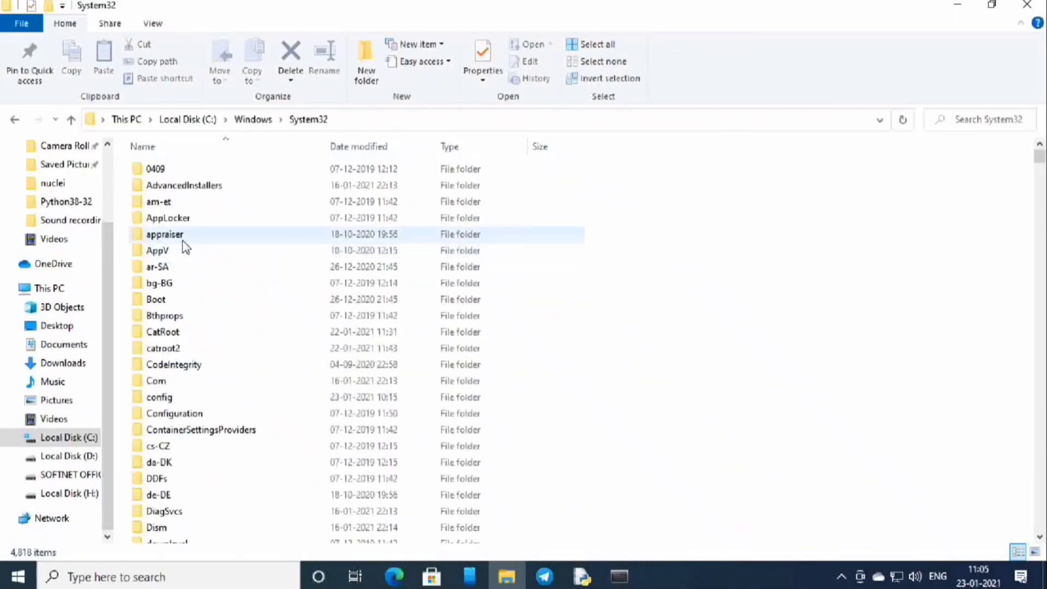
click(982, 120)
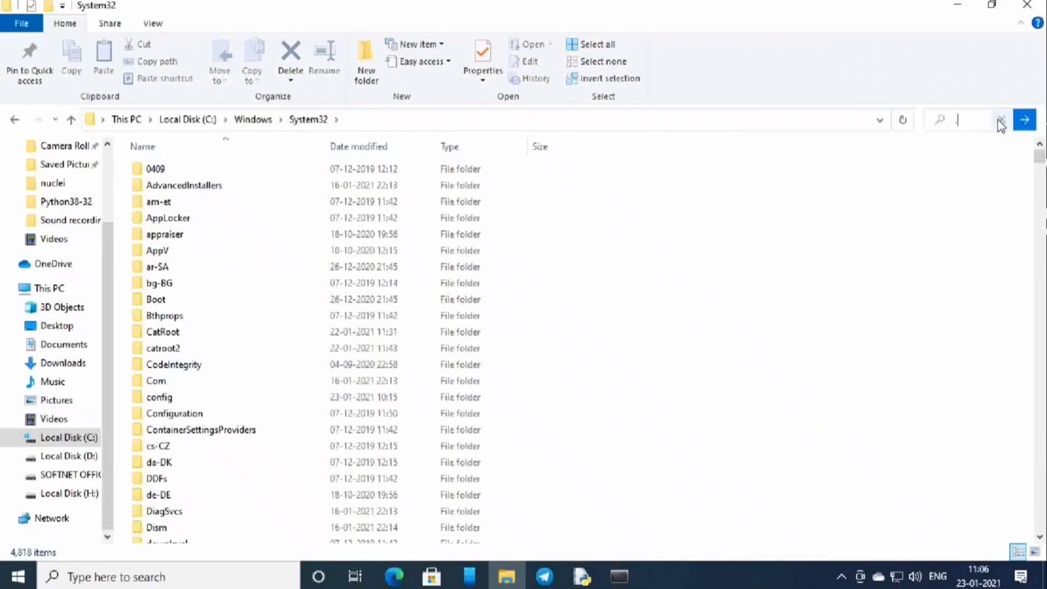
text(.mp4)
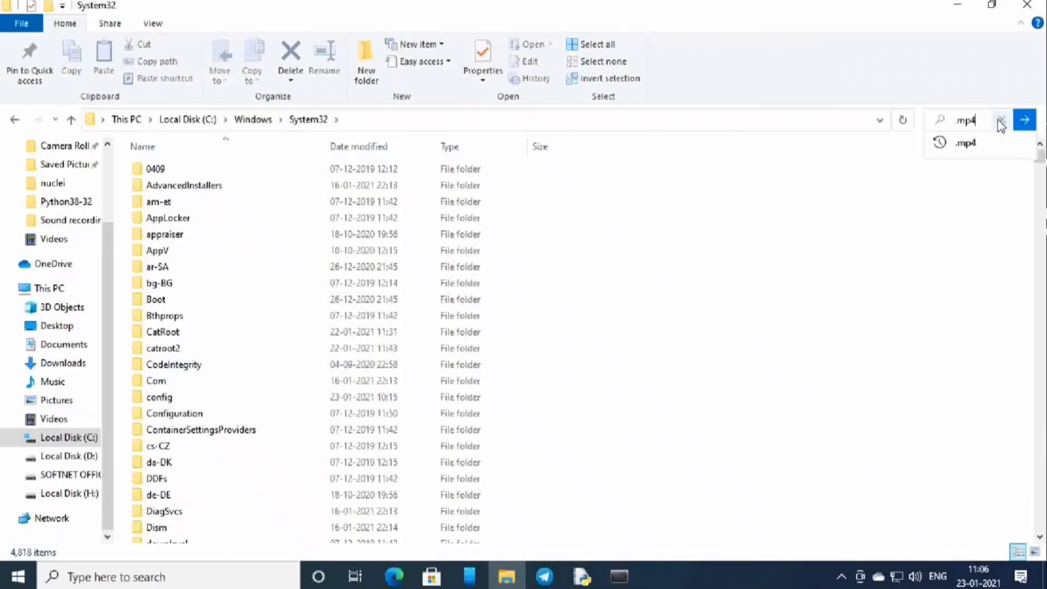